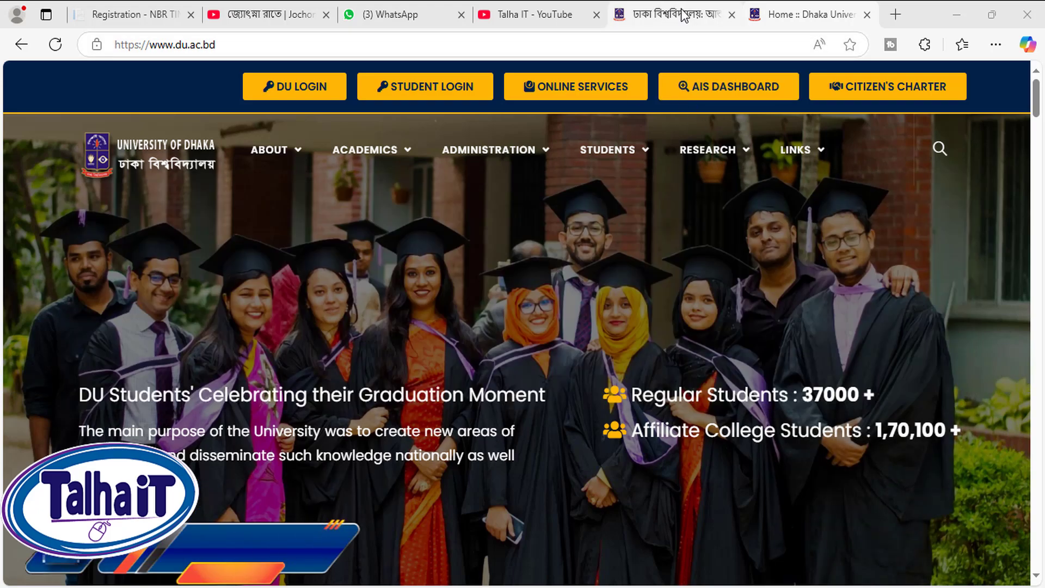
Step: Switch to the Dhaka University undergraduate admission site and highlight its web address
{"action": "left_click", "coordinate": [669, 12]}
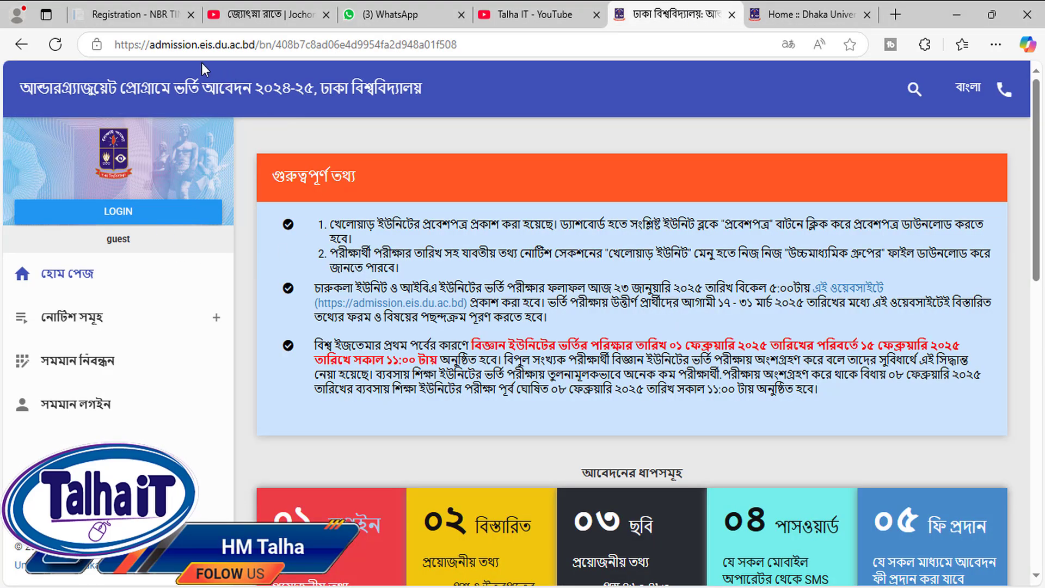
{"action": "left_click", "coordinate": [205, 45]}
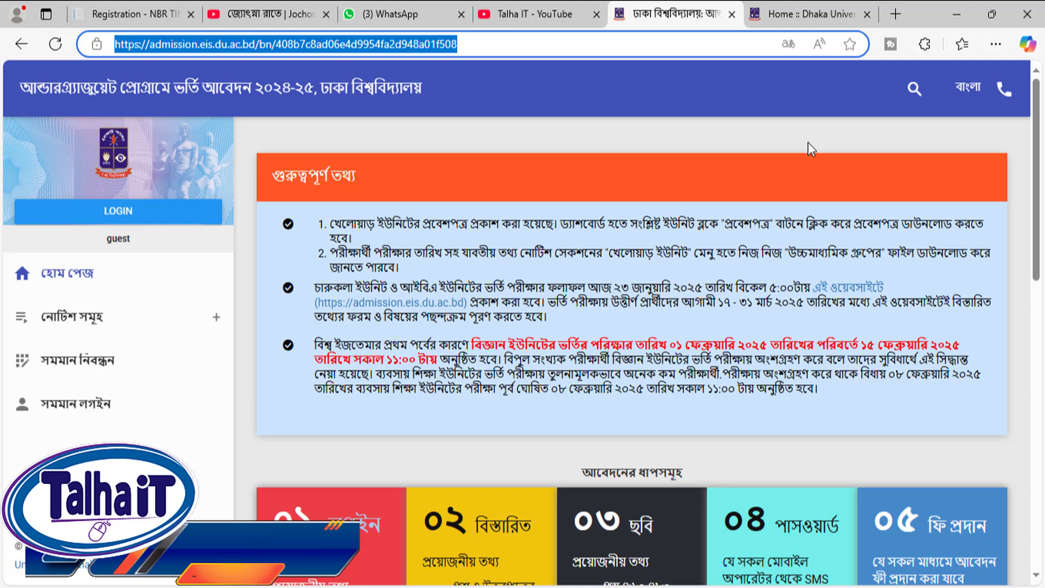
Step: Switch the admission site's language to English and back to Bangla, dismissing the translation offer
{"action": "left_click", "coordinate": [967, 87]}
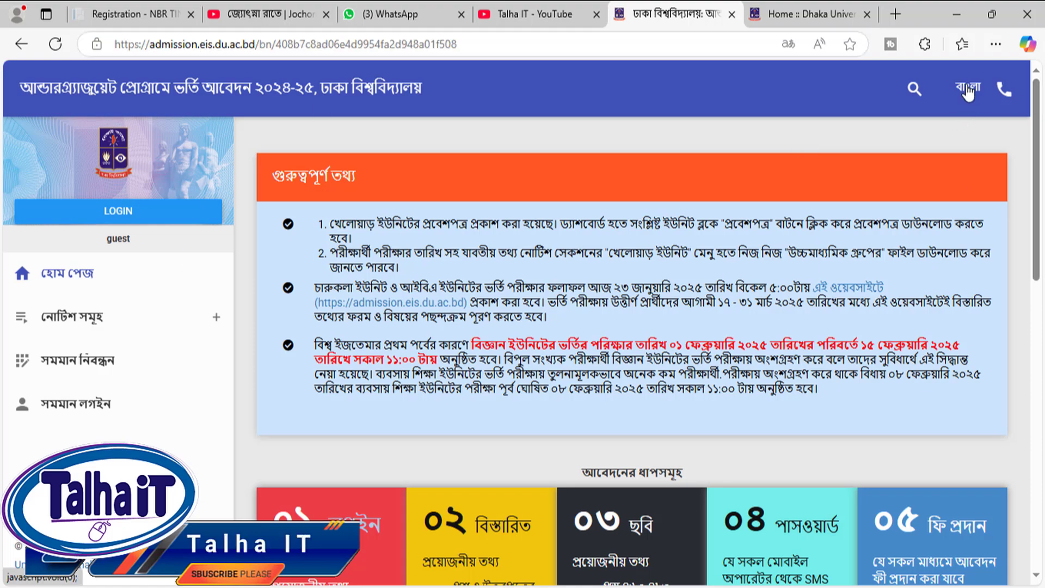
{"action": "left_click", "coordinate": [880, 136]}
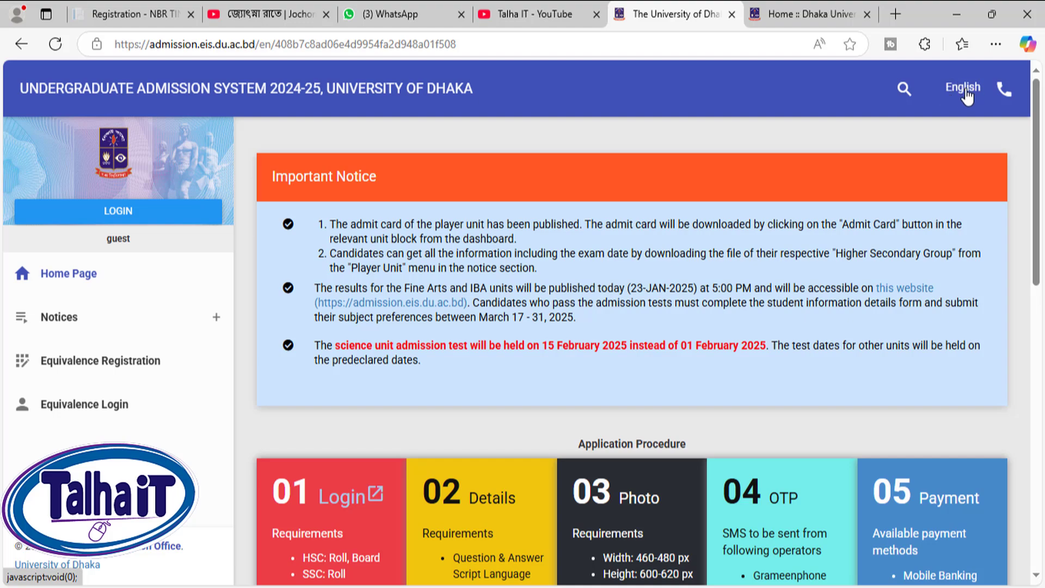
{"action": "left_click", "coordinate": [964, 90]}
{"action": "left_click", "coordinate": [821, 107]}
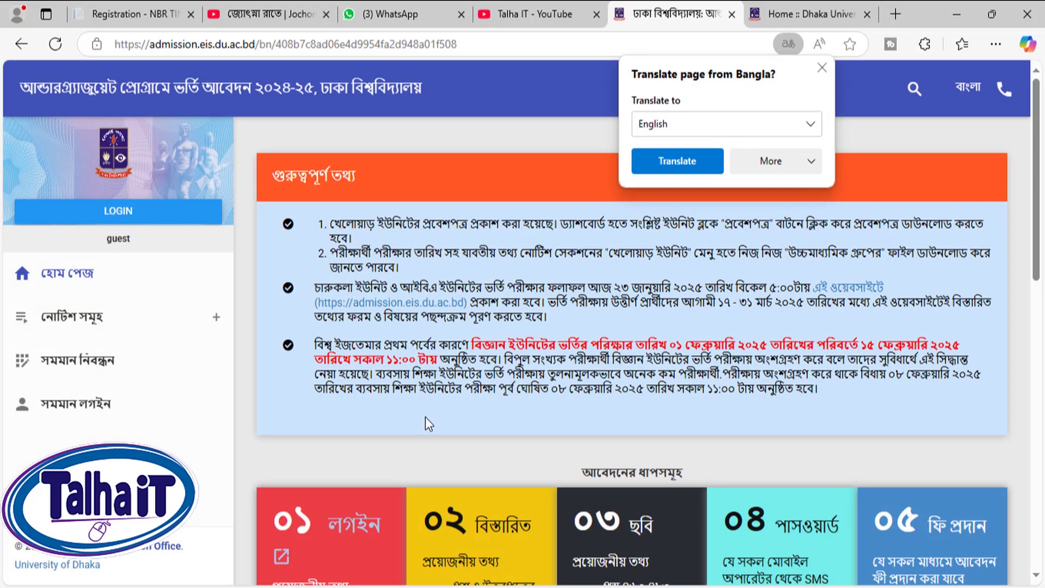
{"action": "left_click", "coordinate": [642, 435]}
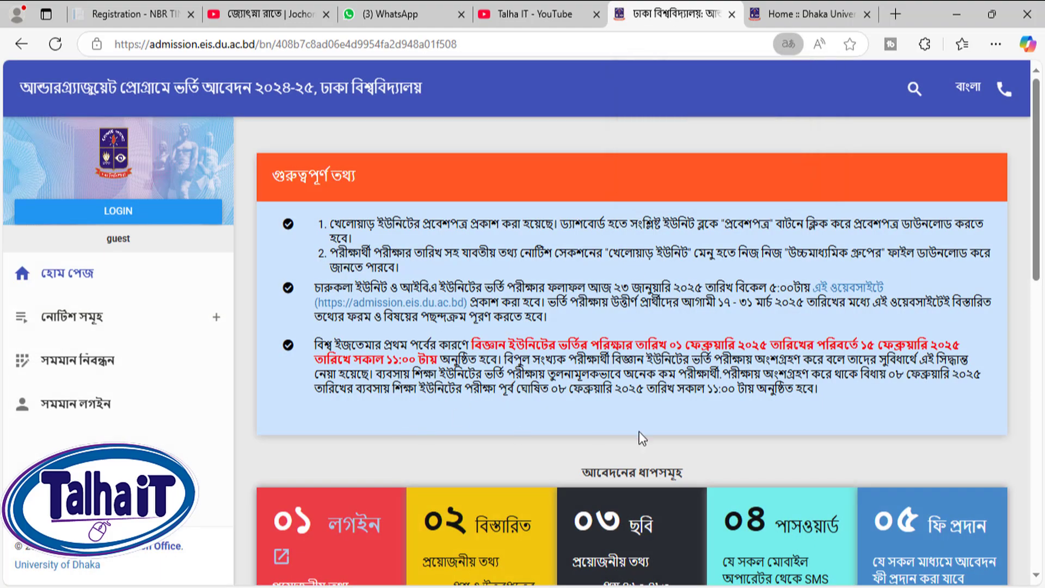
Step: Highlight the business studies unit's exam date and time in the important notice
{"action": "left_click_drag", "start_coordinate": [824, 400], "coordinate": [514, 388]}
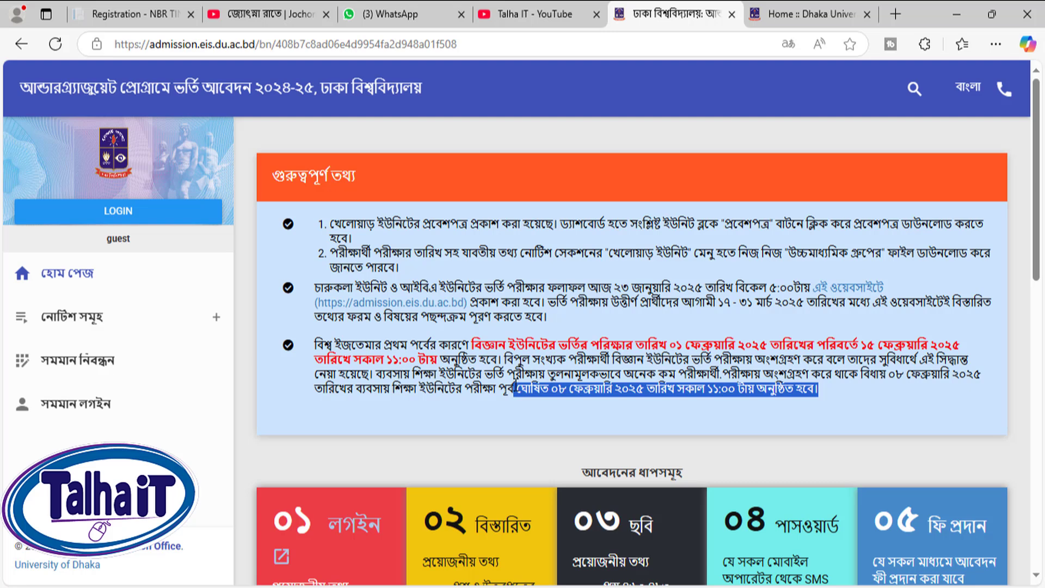
{"action": "left_click", "coordinate": [462, 424]}
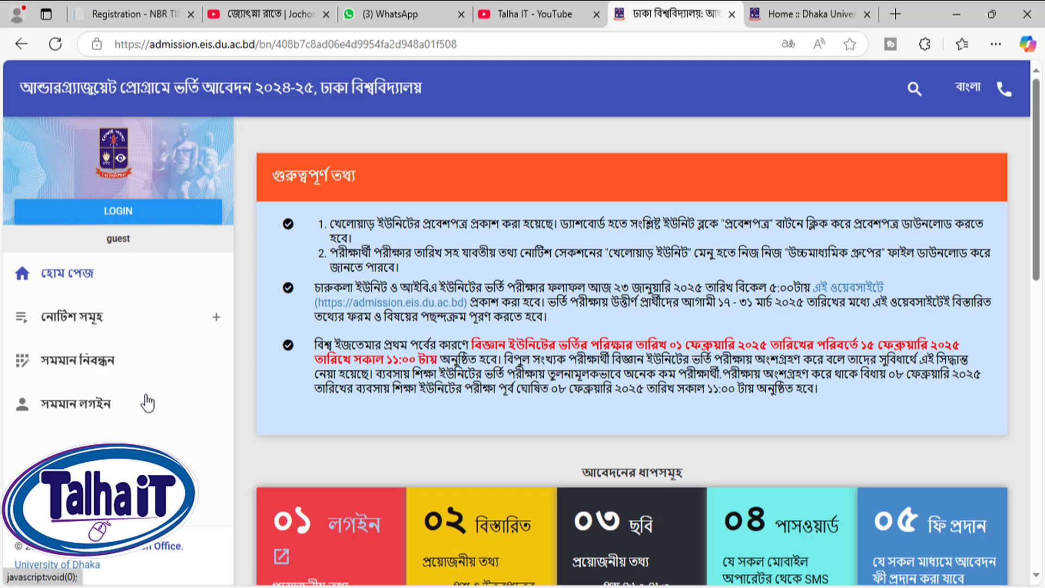
Step: Log in to the admission site with the applicant's HSC roll number, board ঢাকা and SSC roll number
{"action": "left_click", "coordinate": [139, 216]}
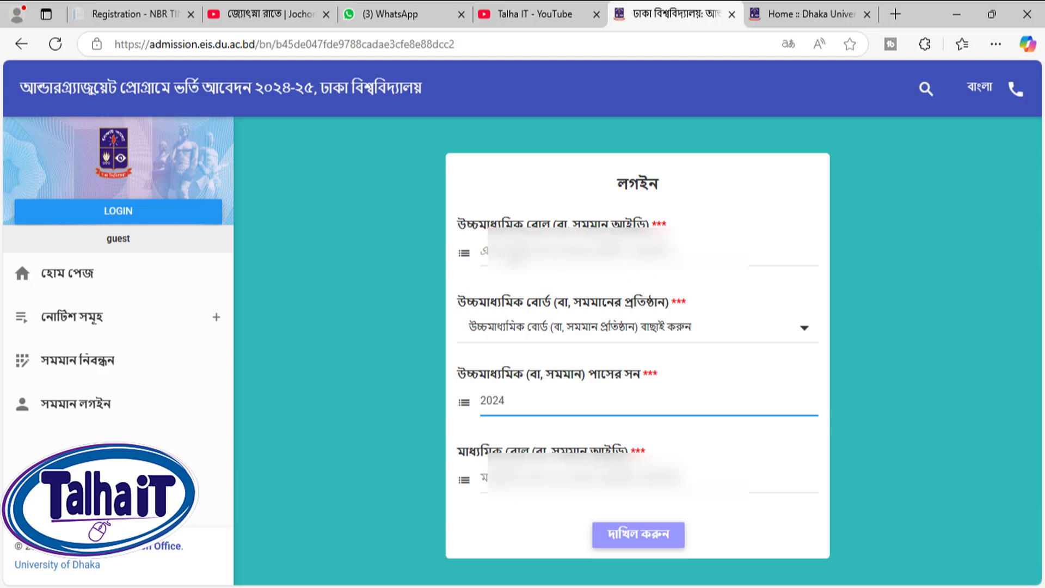
{"action": "left_click", "coordinate": [545, 253]}
{"action": "left_click", "coordinate": [539, 303]}
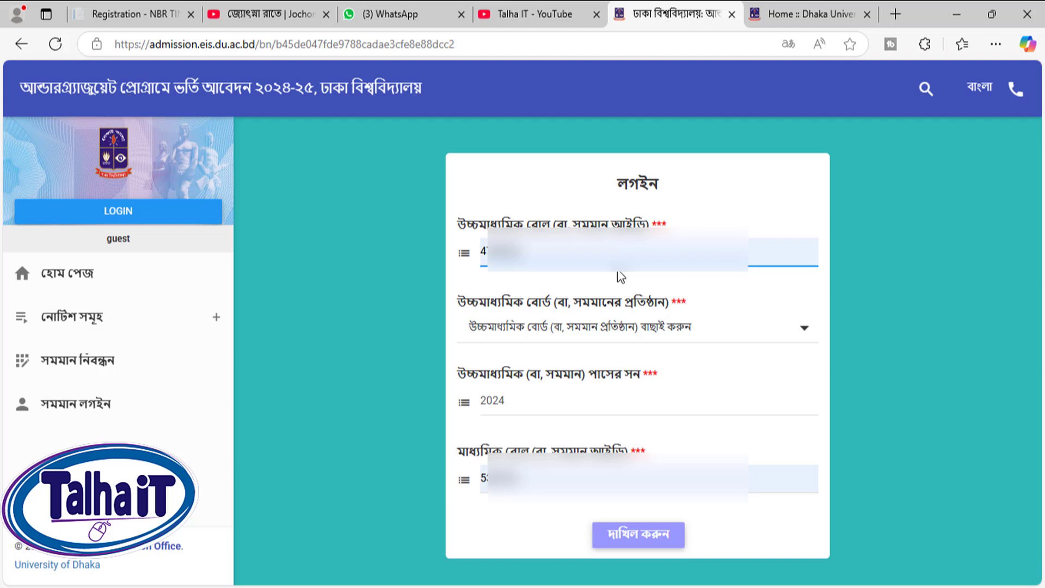
{"action": "left_click", "coordinate": [551, 330]}
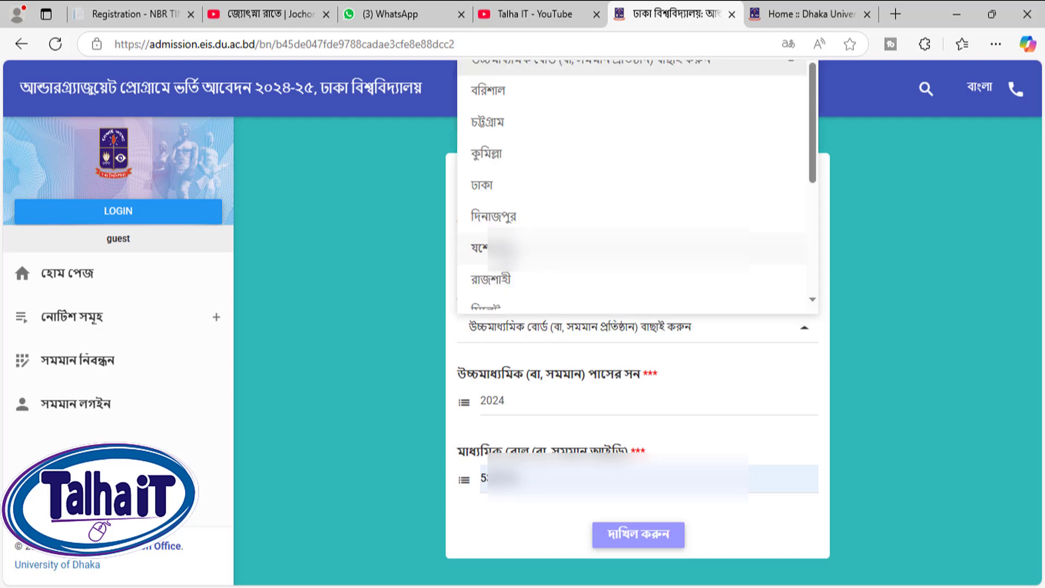
{"action": "left_click", "coordinate": [489, 187]}
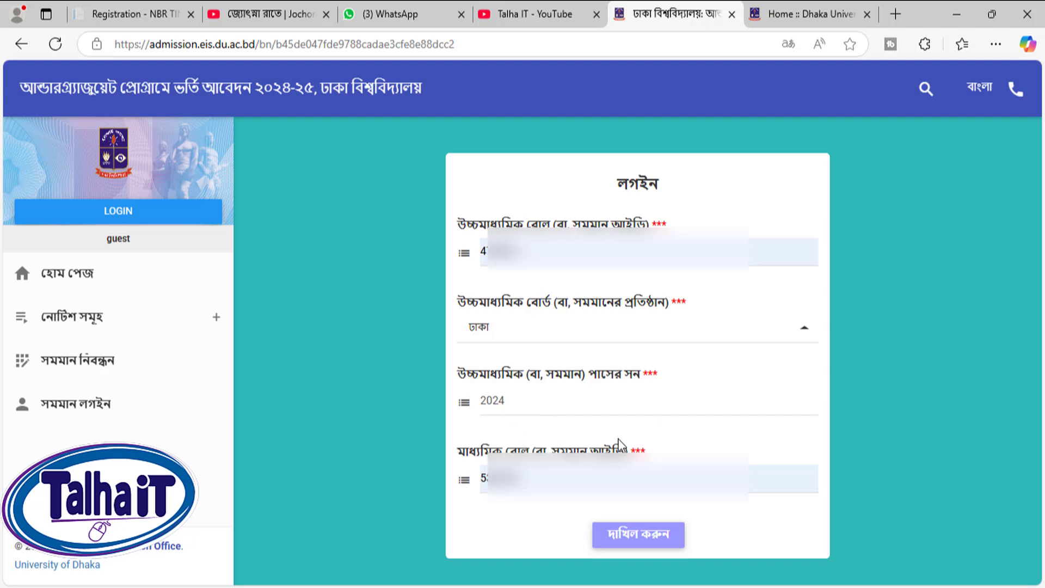
{"action": "left_click", "coordinate": [548, 482]}
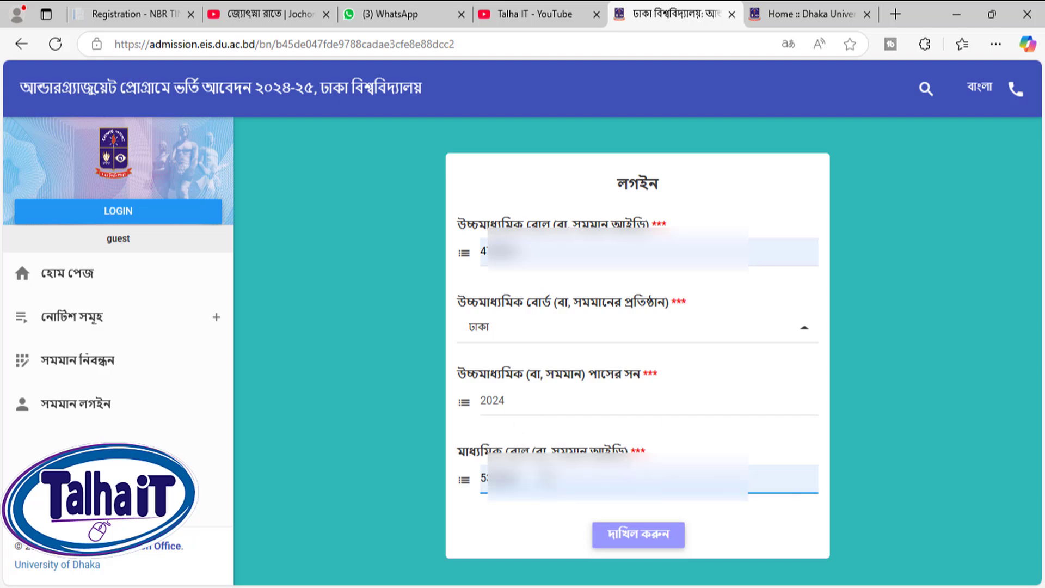
{"action": "left_click", "coordinate": [637, 535]}
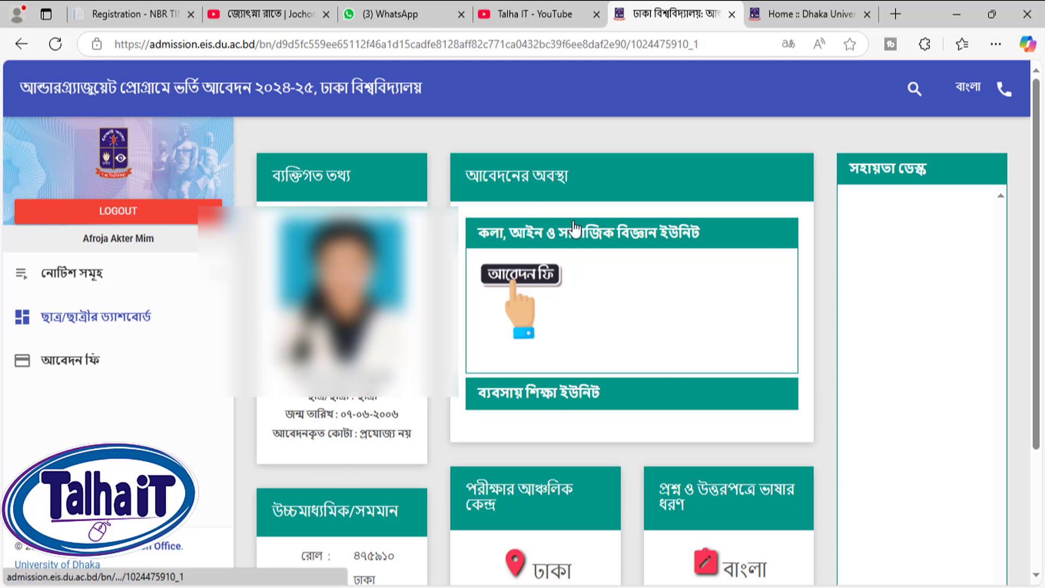
Step: Compare the options of the arts, law and social science unit and the business studies unit, leaving the business unit expanded
{"action": "left_click", "coordinate": [545, 234]}
{"action": "left_click", "coordinate": [576, 277]}
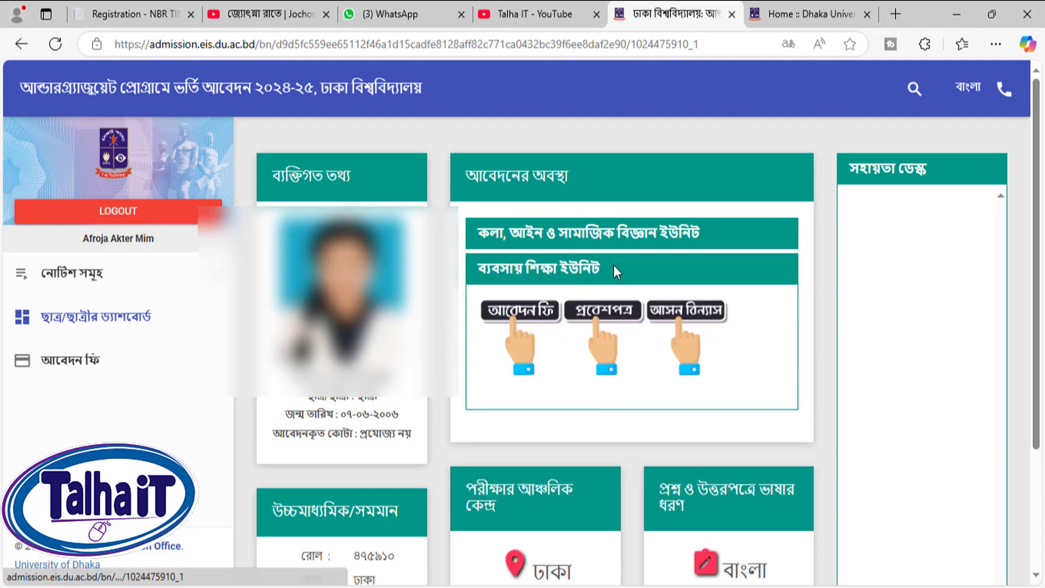
{"action": "left_click", "coordinate": [574, 247]}
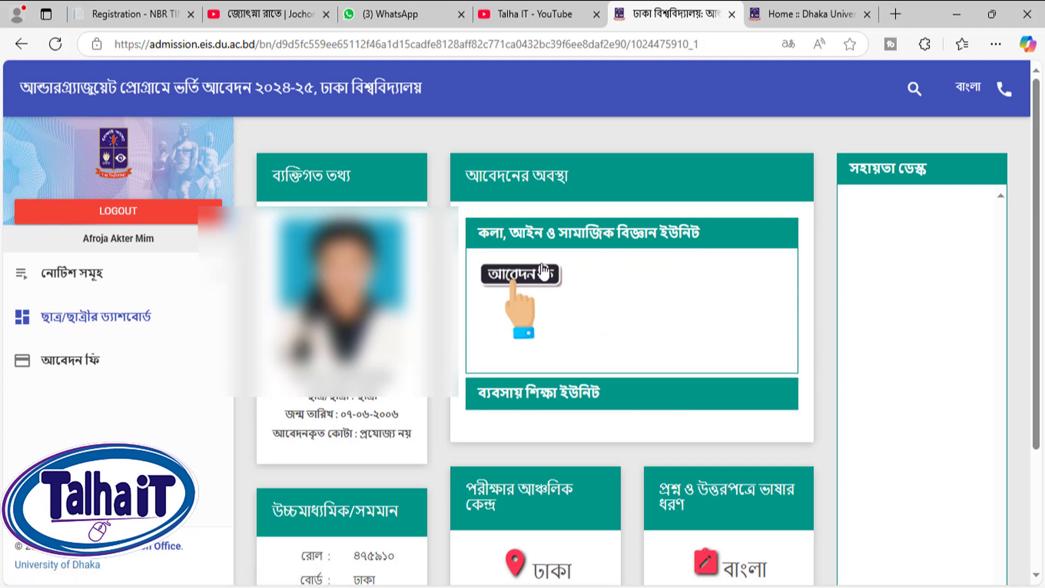
{"action": "left_click", "coordinate": [565, 396]}
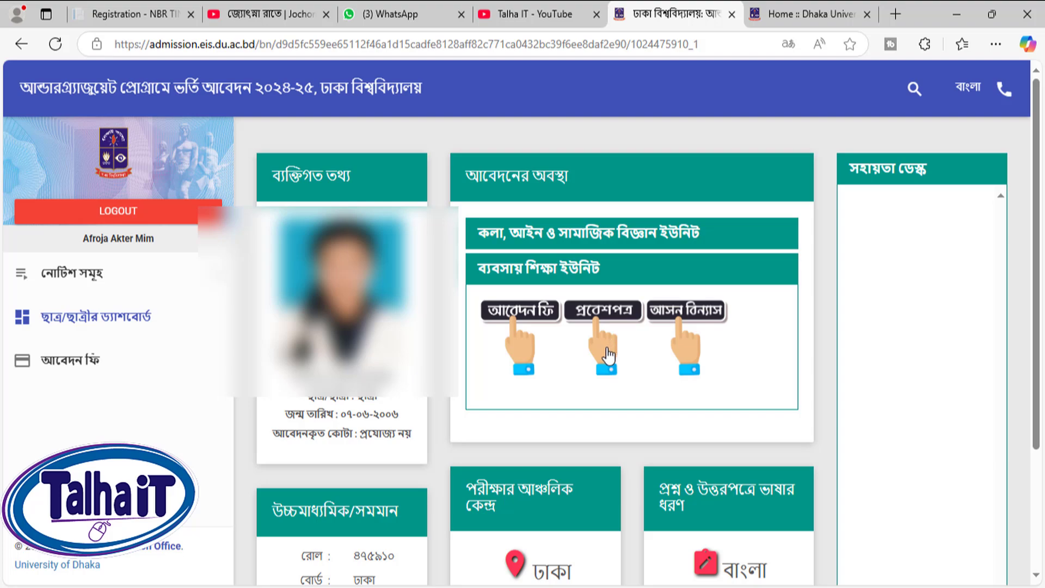
{"action": "right_click", "coordinate": [608, 356]}
{"action": "left_click", "coordinate": [681, 43]}
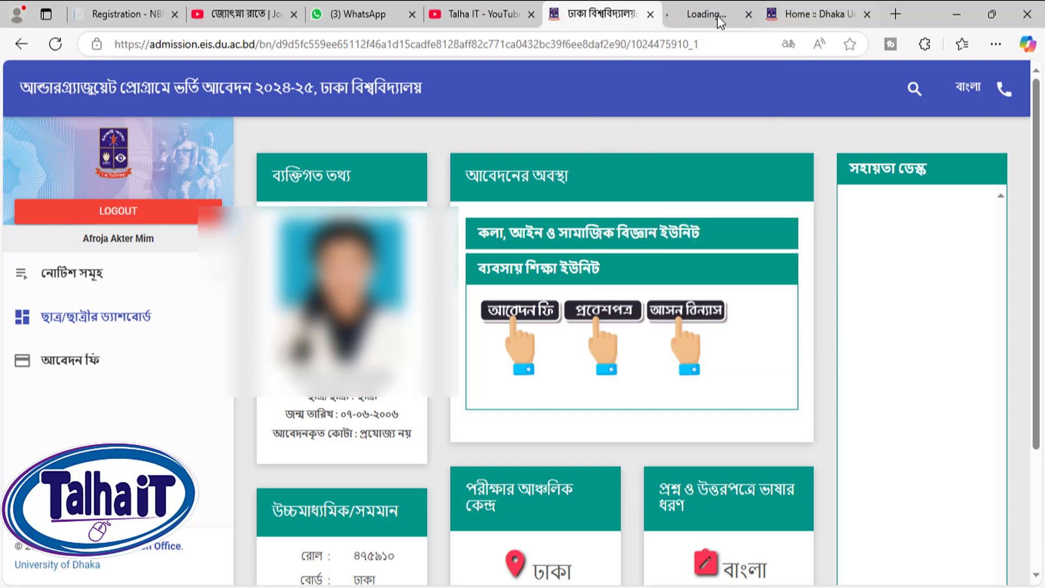
{"action": "left_click", "coordinate": [712, 15]}
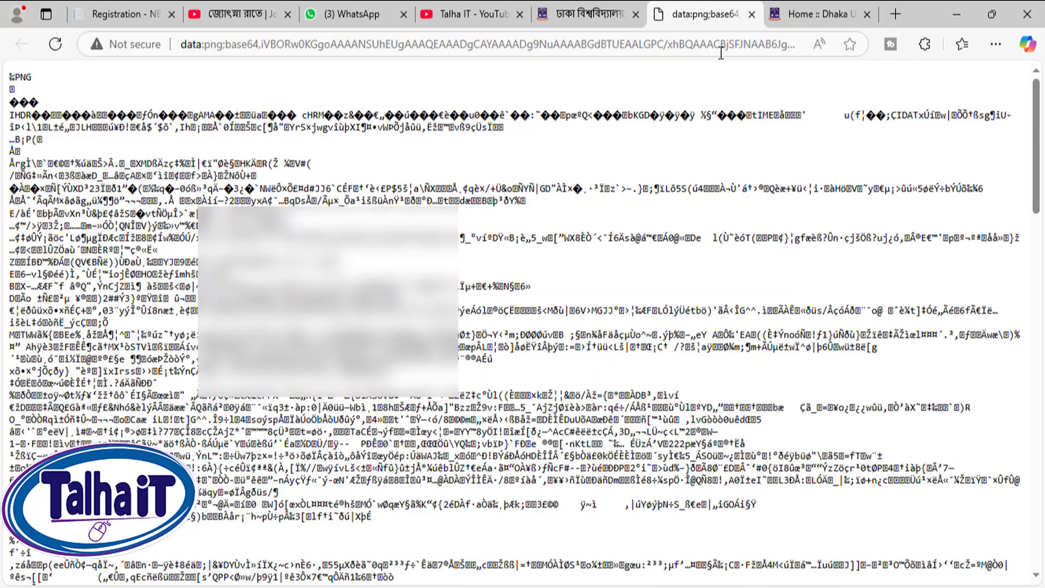
{"action": "left_click", "coordinate": [752, 14]}
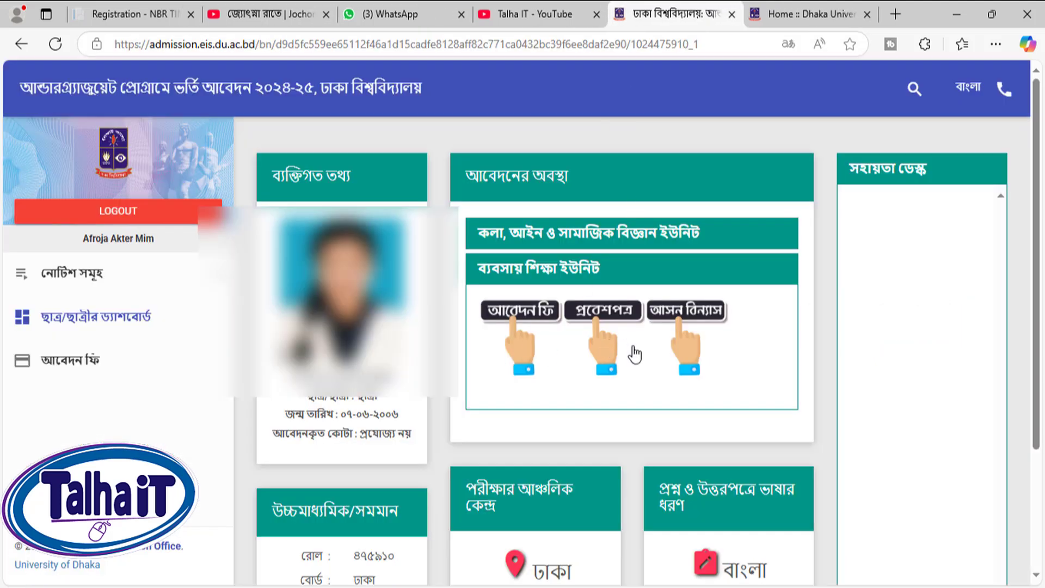
Step: Open the business studies unit's admit card (প্রবেশপত্র), and open its seat plan (আসন বিন্যাস) from the dashboard
{"action": "left_click", "coordinate": [633, 347]}
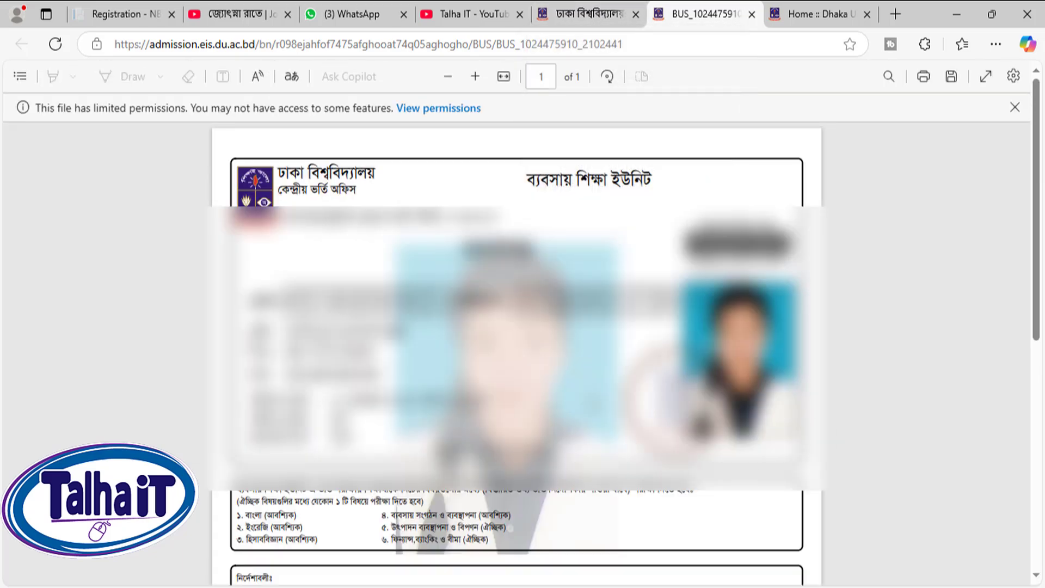
{"action": "left_click", "coordinate": [604, 5]}
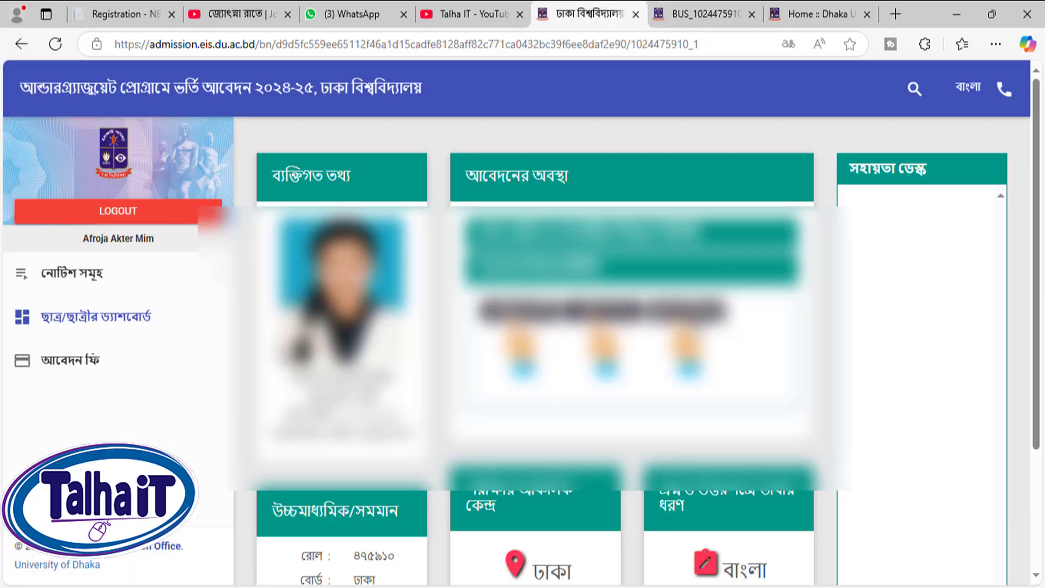
{"action": "left_click", "coordinate": [754, 355]}
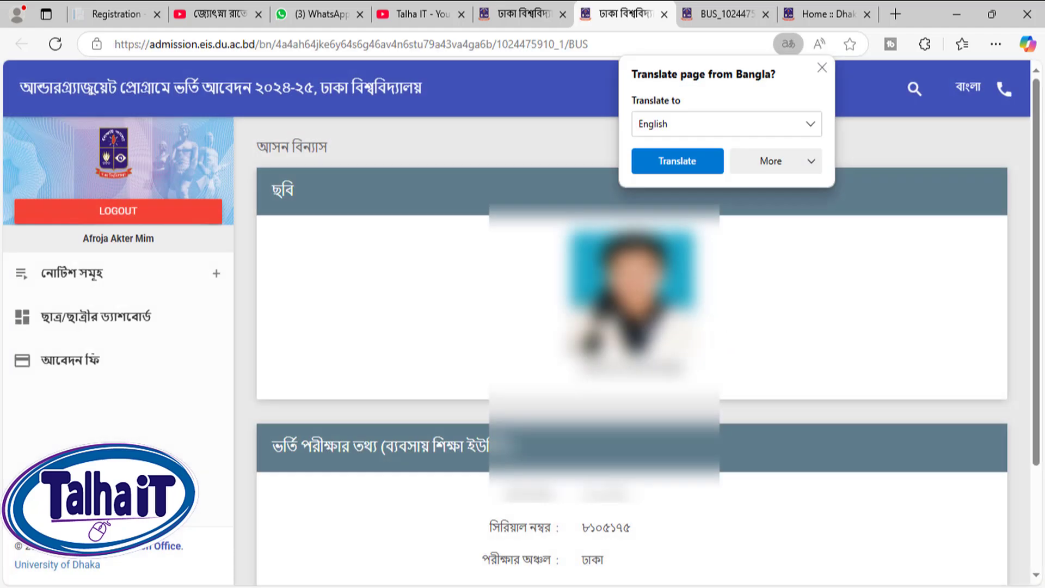
Step: Examine the exam details on the seat plan page, including roll number, venue, centre and room number
{"action": "scroll", "coordinate": [740, 342], "scroll_direction": "down", "scroll_amount": 3}
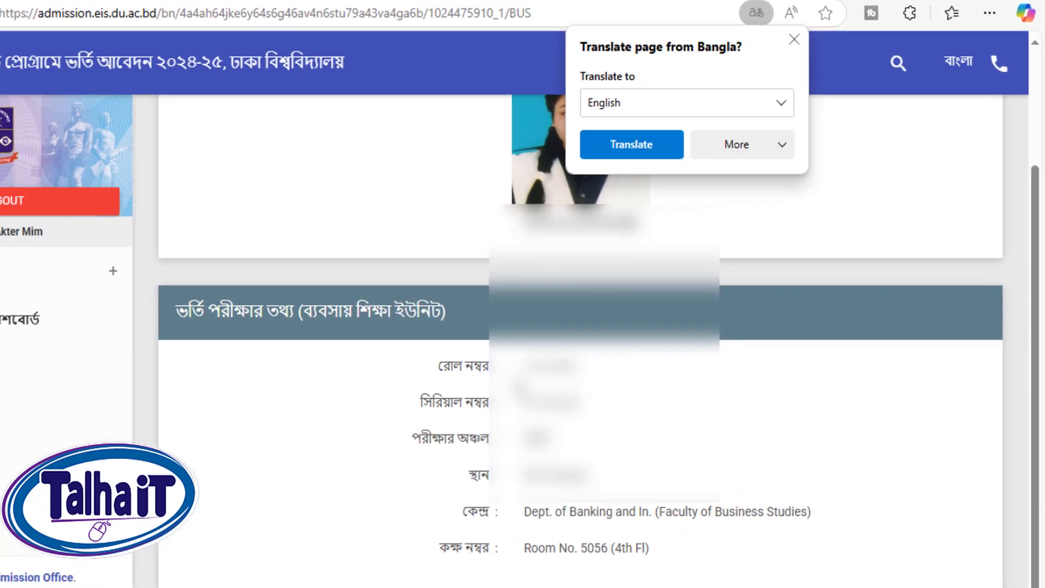
{"action": "left_click_drag", "start_coordinate": [580, 359], "coordinate": [630, 359]}
{"action": "left_click", "coordinate": [599, 478]}
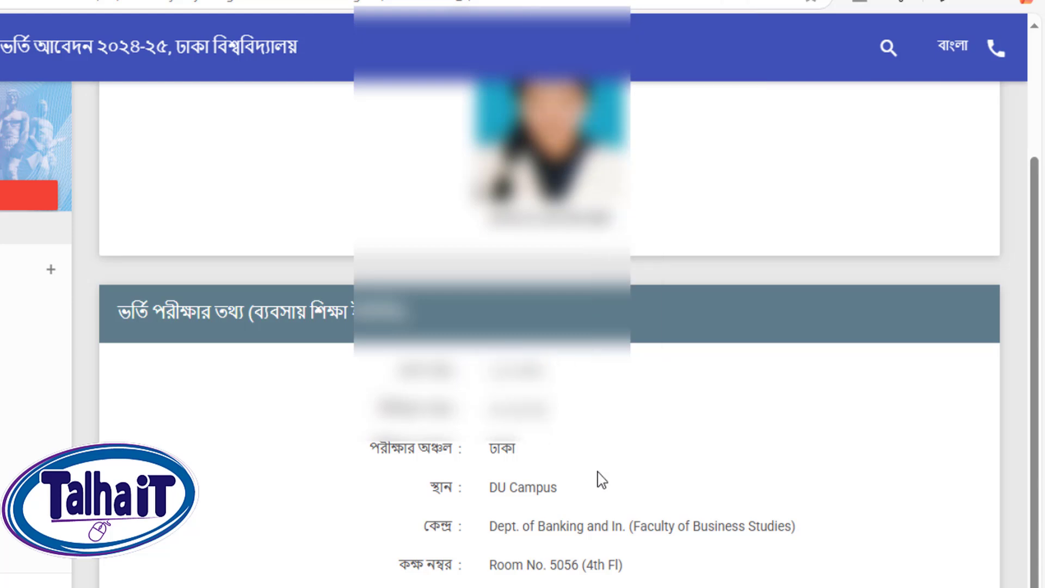
{"action": "left_click_drag", "start_coordinate": [488, 487], "coordinate": [591, 490]}
{"action": "double_click", "coordinate": [552, 525]}
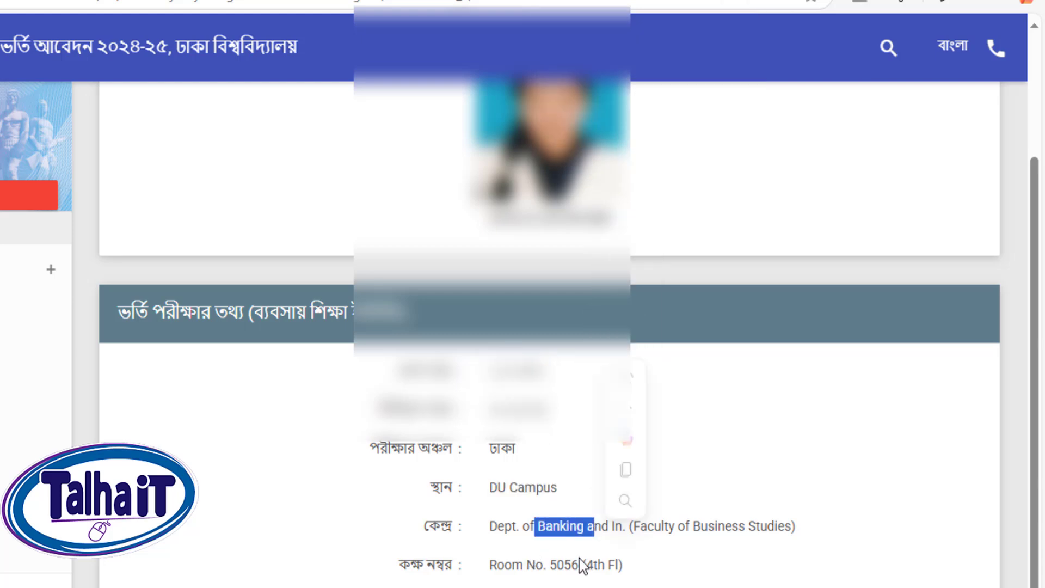
{"action": "left_click", "coordinate": [593, 569]}
{"action": "left_click_drag", "start_coordinate": [633, 569], "coordinate": [504, 566]}
{"action": "left_click", "coordinate": [701, 534]}
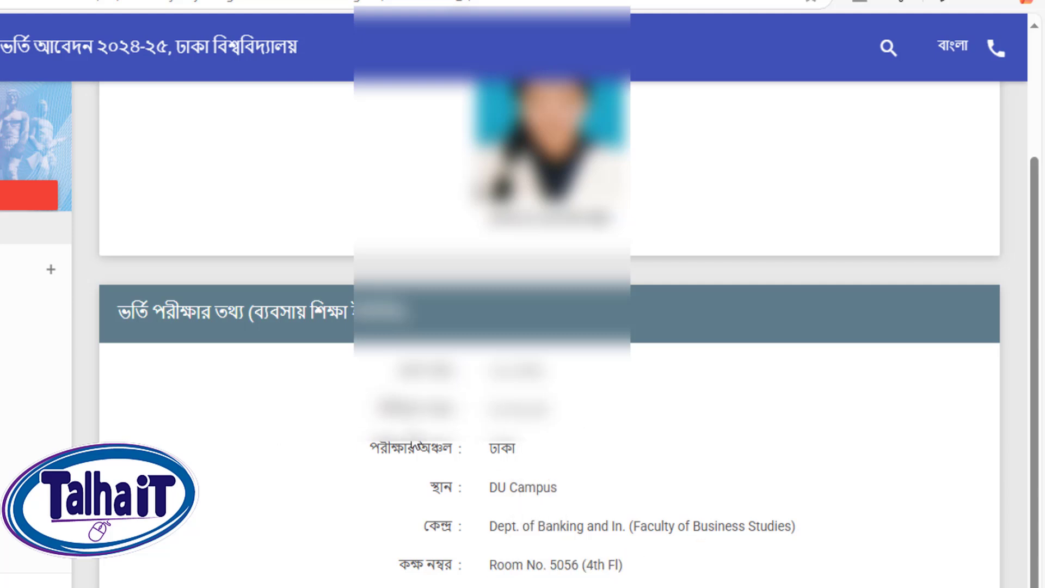
{"action": "scroll", "coordinate": [630, 424], "scroll_direction": "up", "scroll_amount": 2}
{"action": "scroll", "coordinate": [630, 424], "scroll_direction": "down", "scroll_amount": 2}
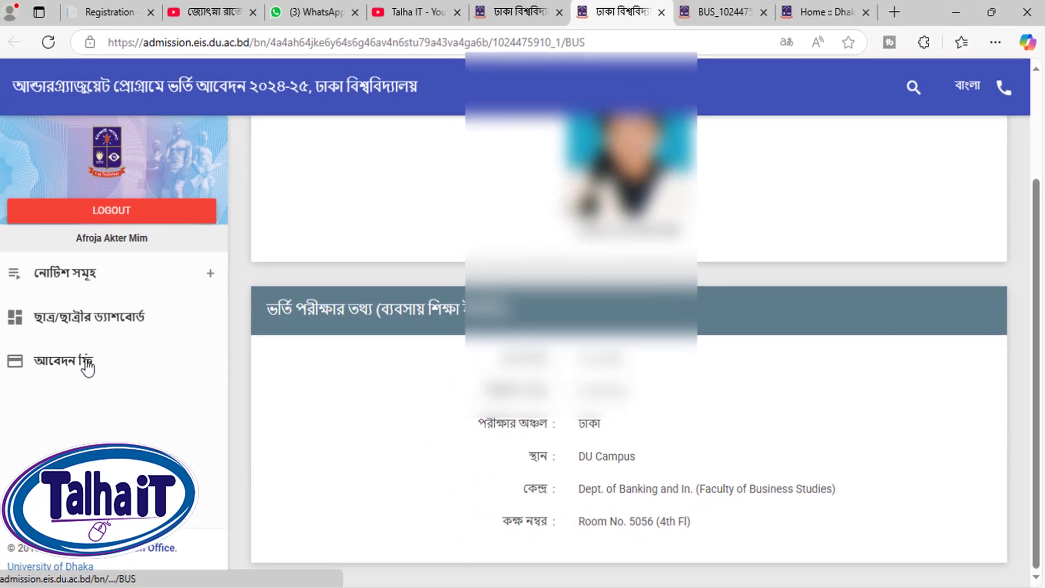
Step: Return to the student dashboard and open the business studies unit's notices (ব্যবসায় শিক্ষা ইউনিট)
{"action": "left_click", "coordinate": [107, 325]}
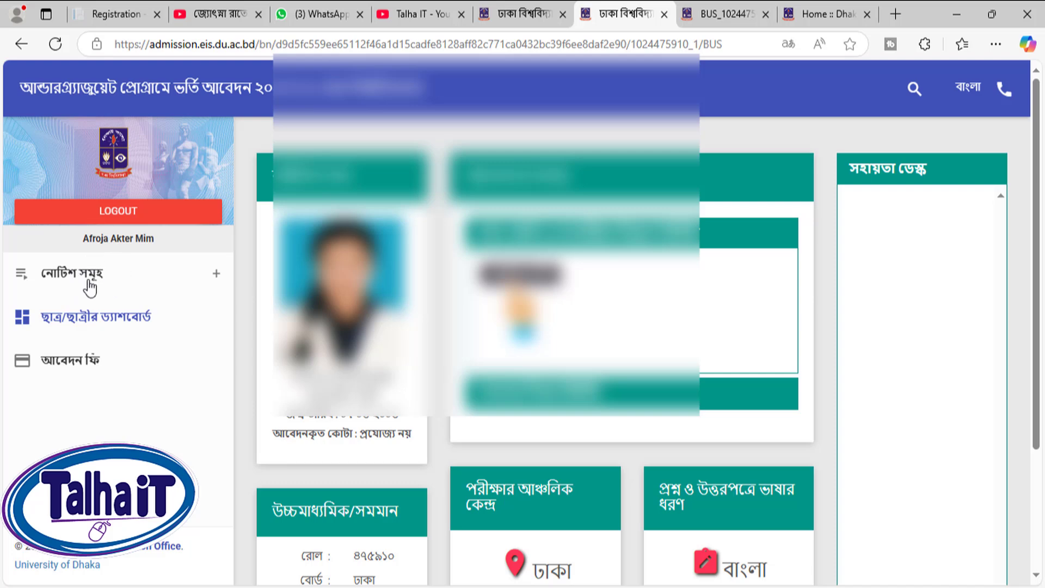
{"action": "left_click", "coordinate": [87, 277]}
{"action": "scroll", "coordinate": [108, 433], "scroll_direction": "down", "scroll_amount": 2}
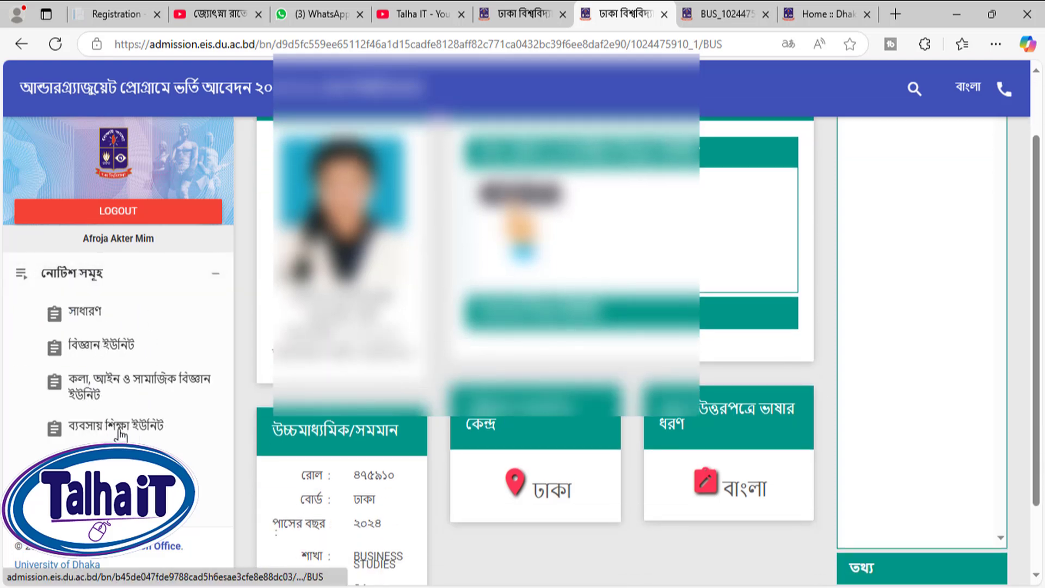
{"action": "left_click", "coordinate": [142, 430]}
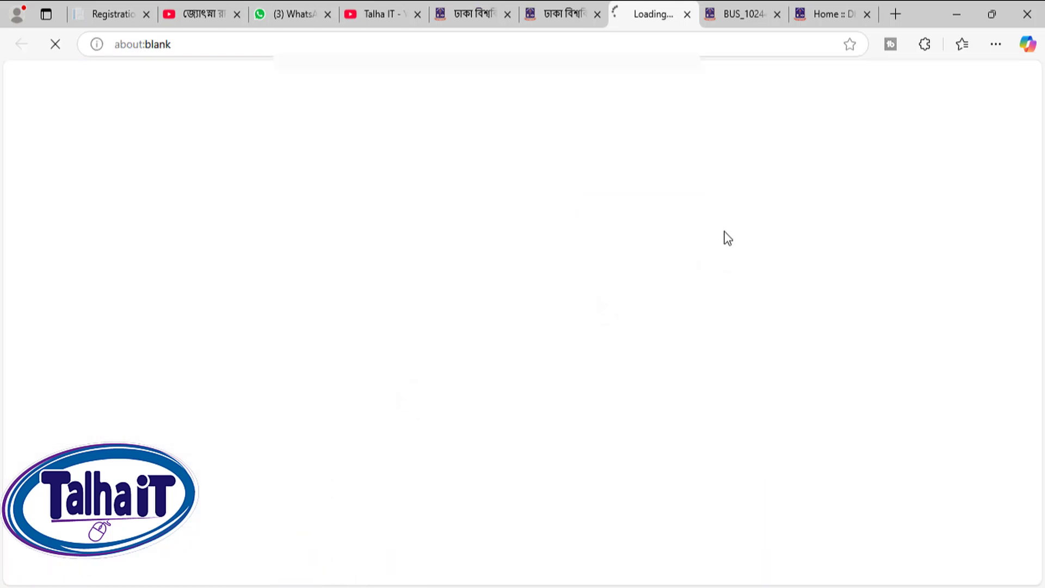